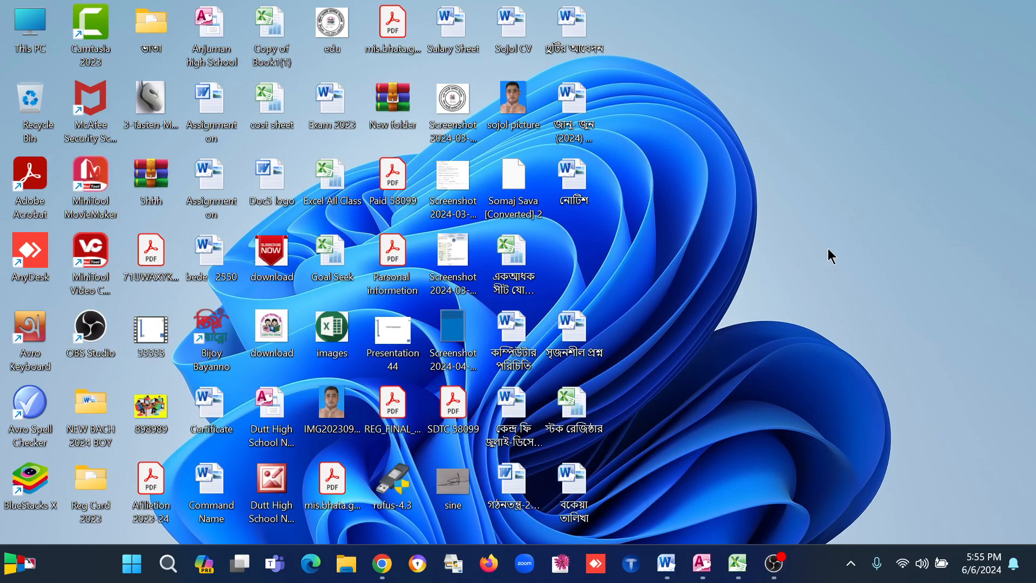
- Switch to the Excel workbook and filter the Course column to show only the acsses entries
left_click(736, 573)
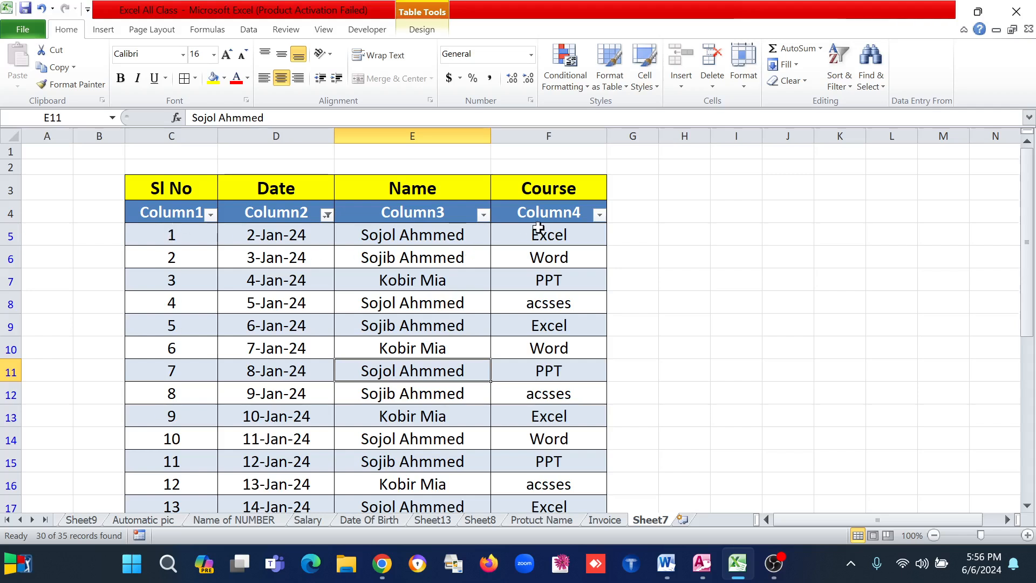
left_click(600, 216)
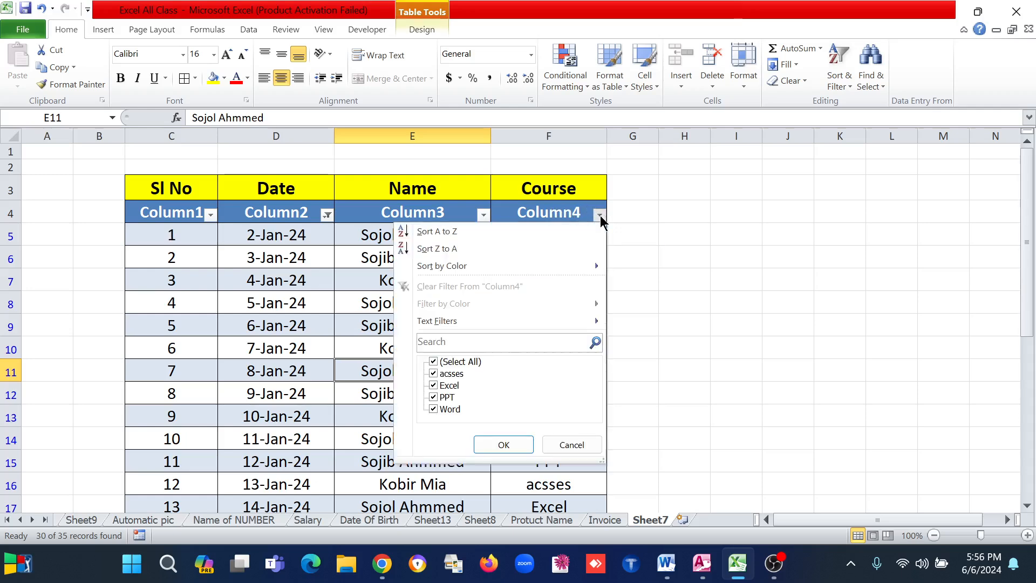
left_click(459, 364)
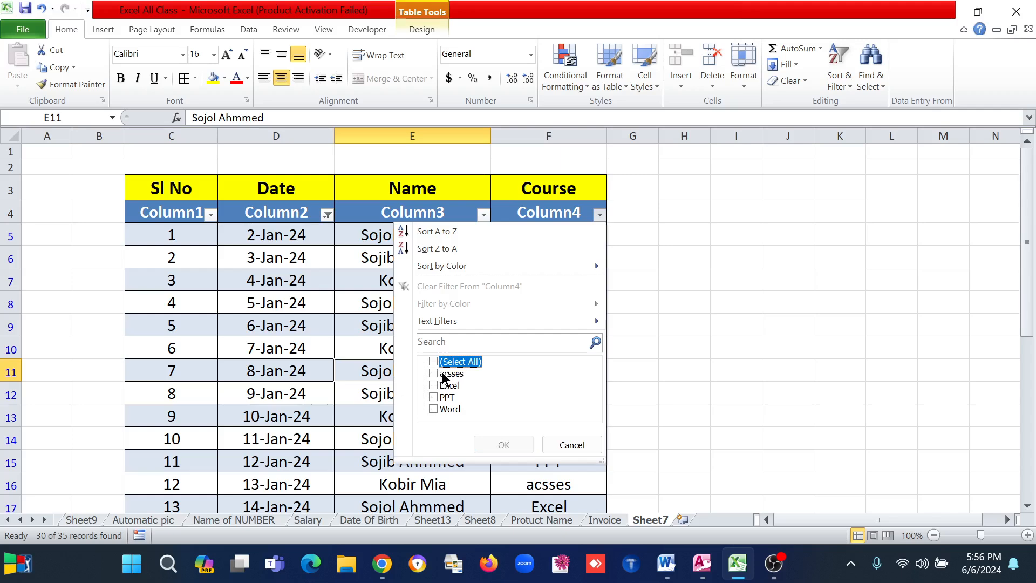
left_click(444, 375)
left_click(504, 445)
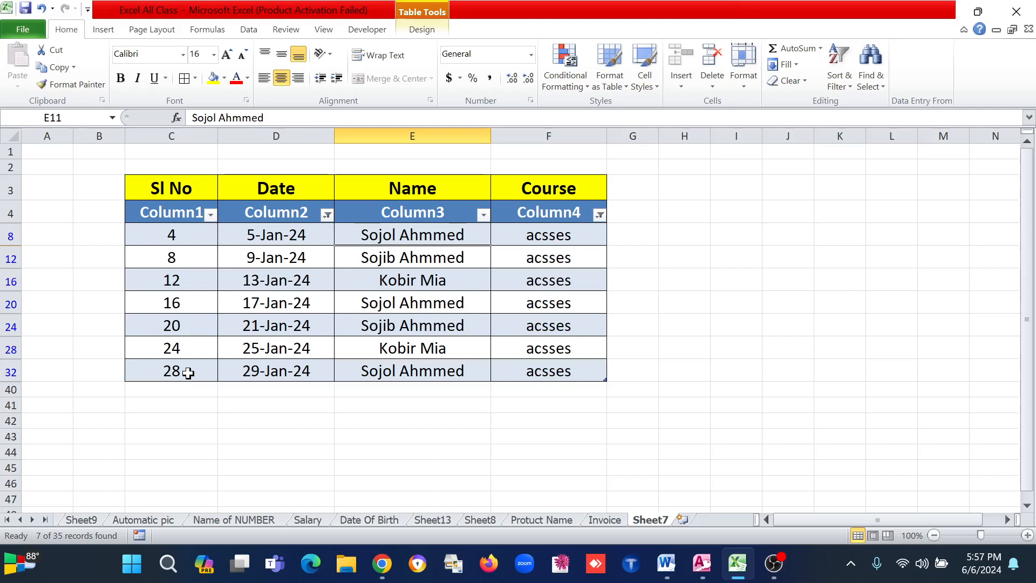
- Reset the Course column's filter so that all courses are selected
left_click(602, 216)
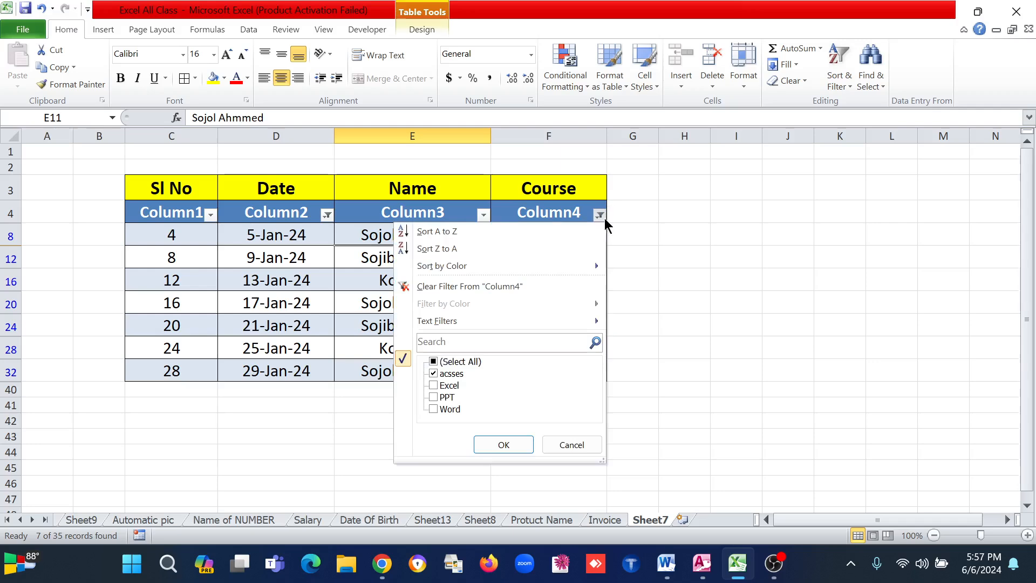
left_click(460, 361)
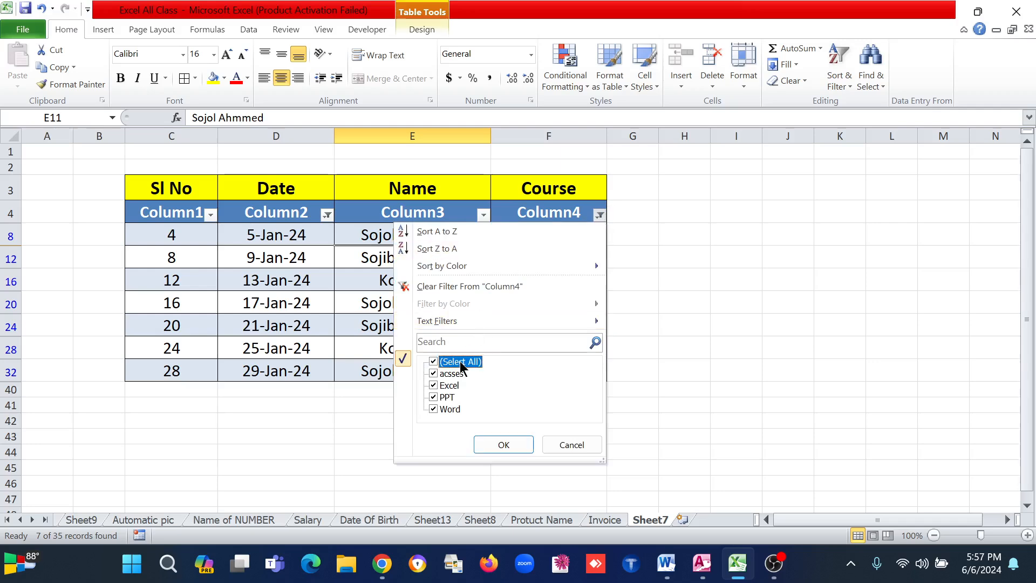
left_click(483, 443)
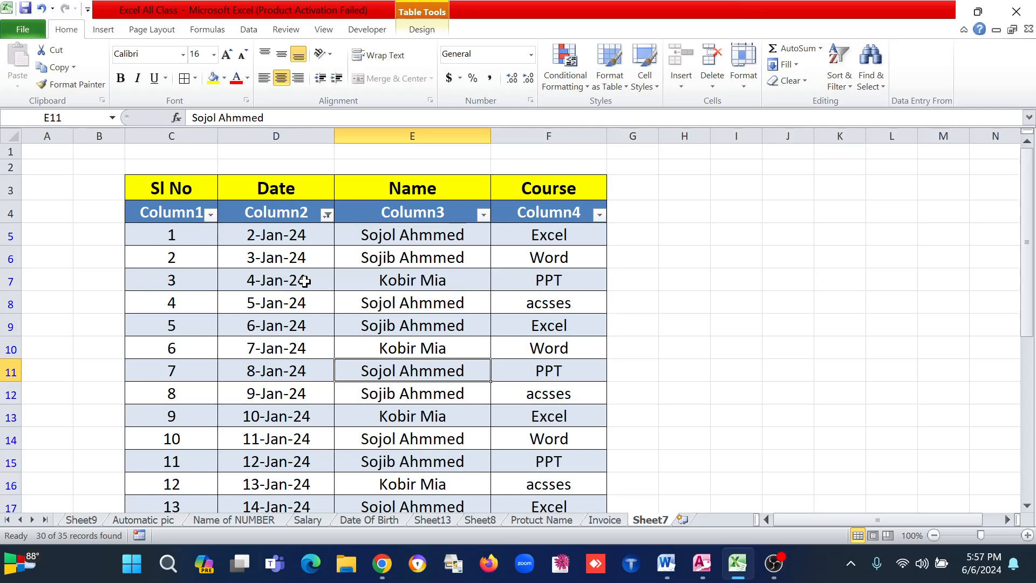
- Clear all serial numbers in the Sl No column from C5 downward
scroll(303, 283, "down", 7)
scroll(305, 283, "up", 7)
scroll(213, 361, "down", 1)
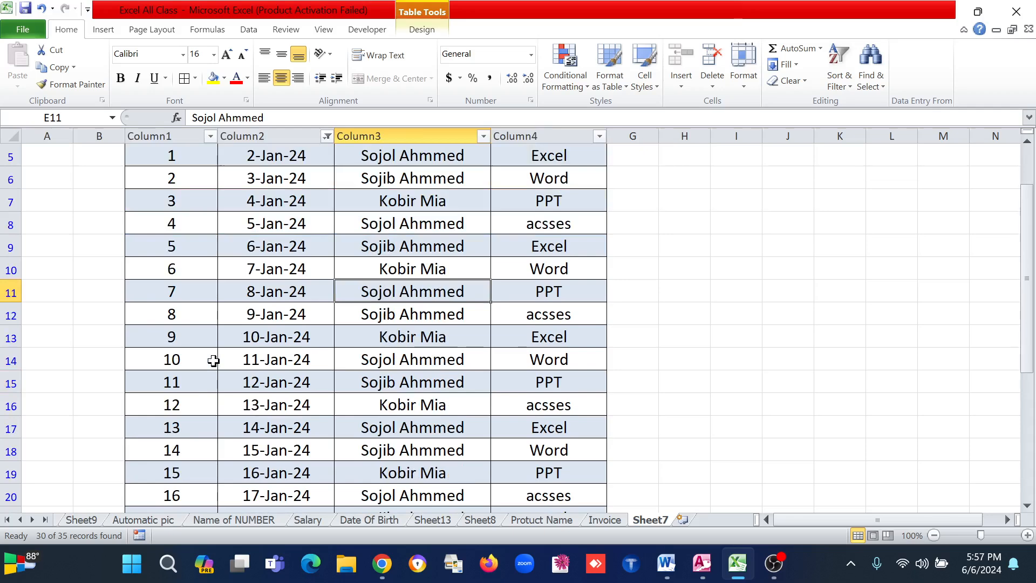
scroll(229, 394, "up", 2)
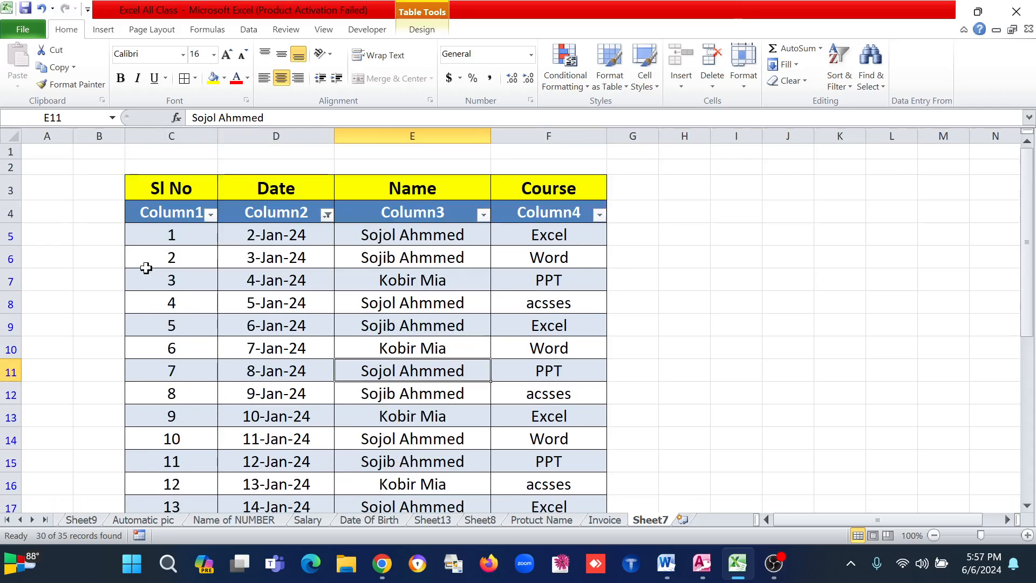
left_click(152, 233)
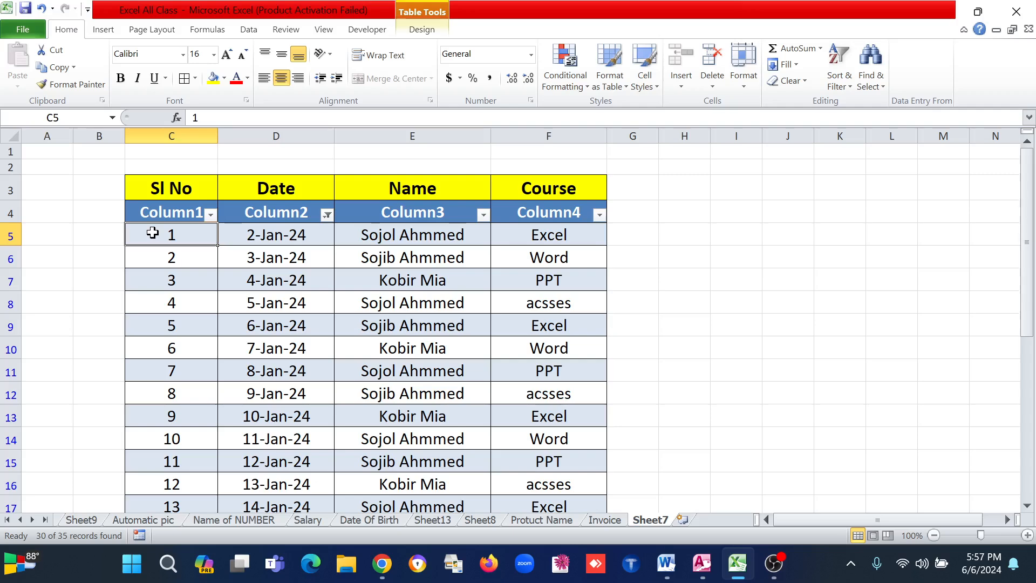
key("ctrl+shift+Down")
key("Delete")
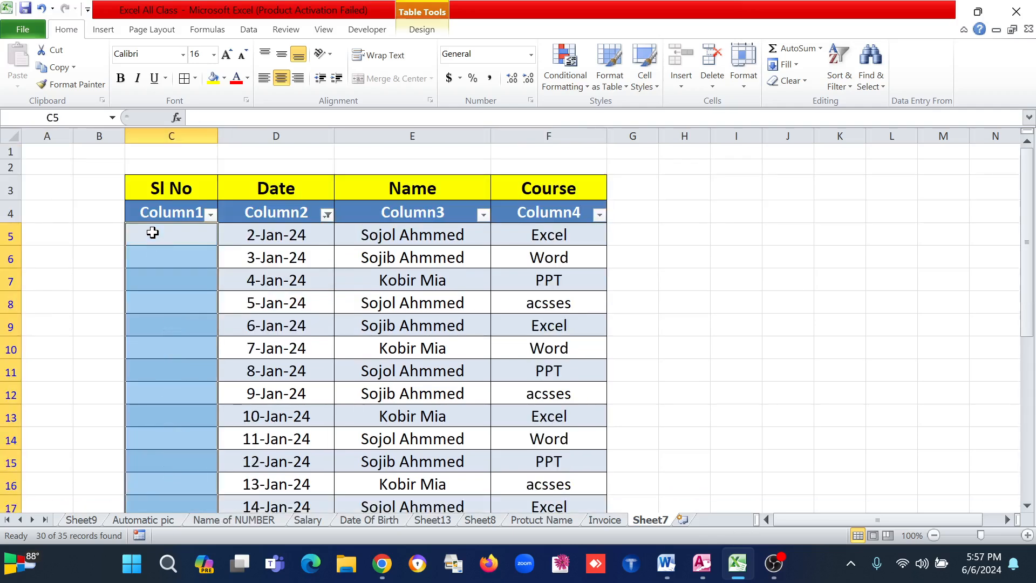
- Start an IF formula in cell C5, the first empty serial number cell
left_click(153, 235)
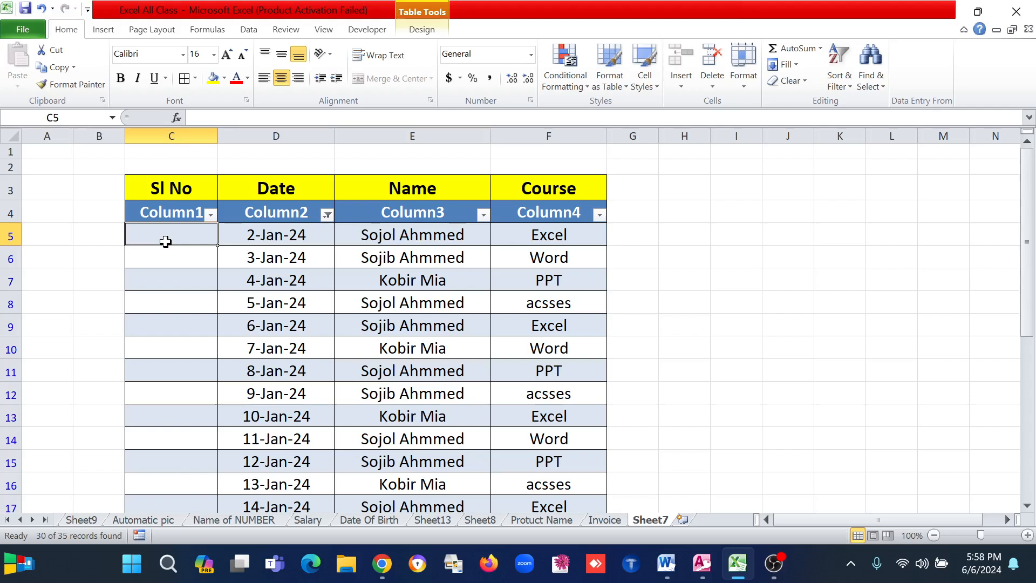
type("=")
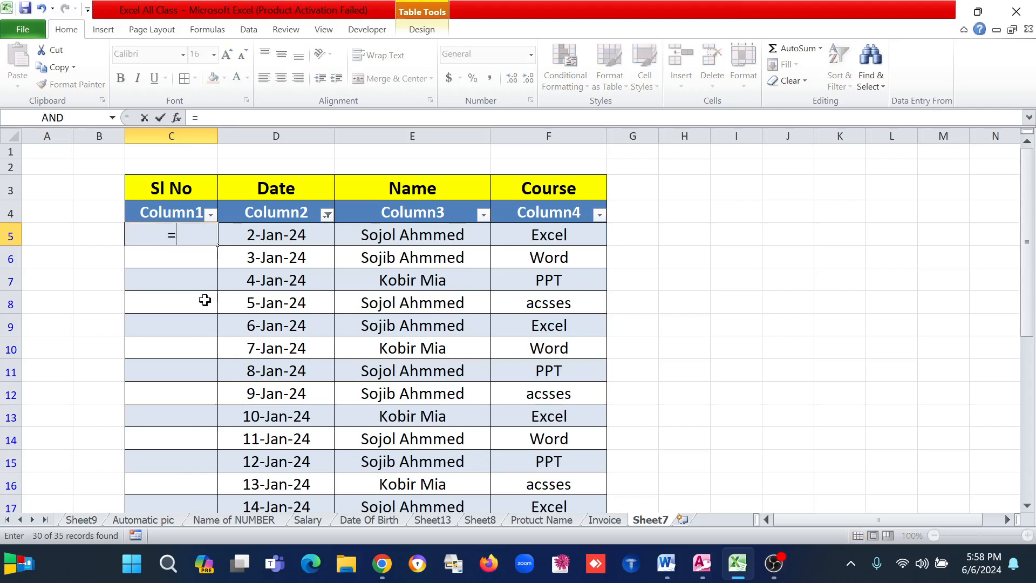
left_click(211, 119)
type("if")
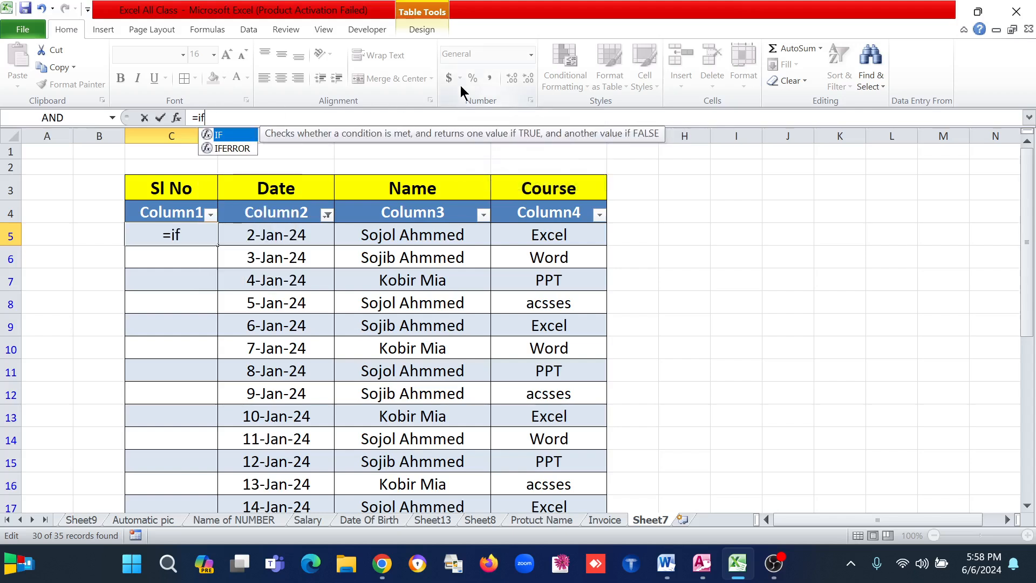
type("(")
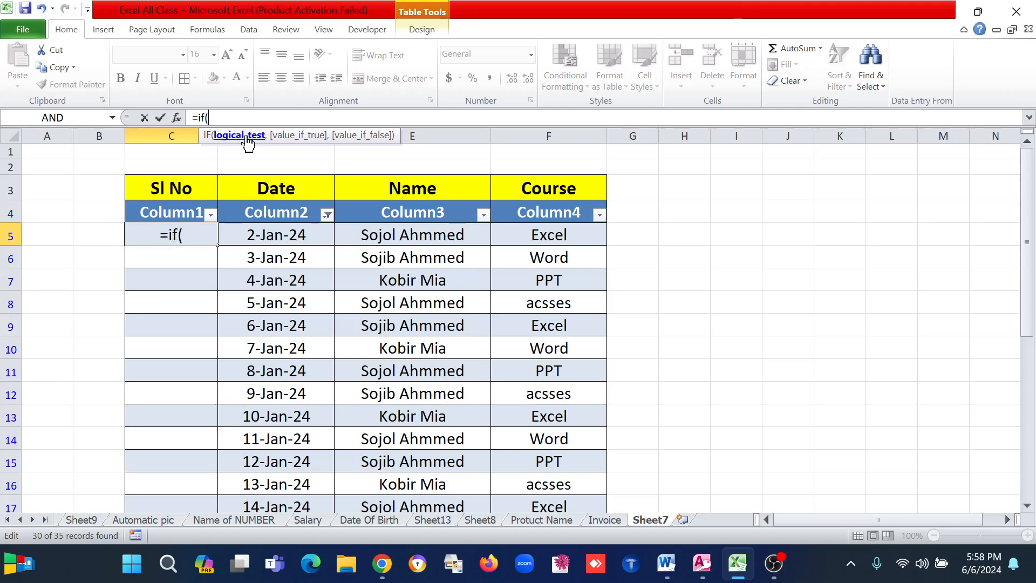
left_click(272, 235)
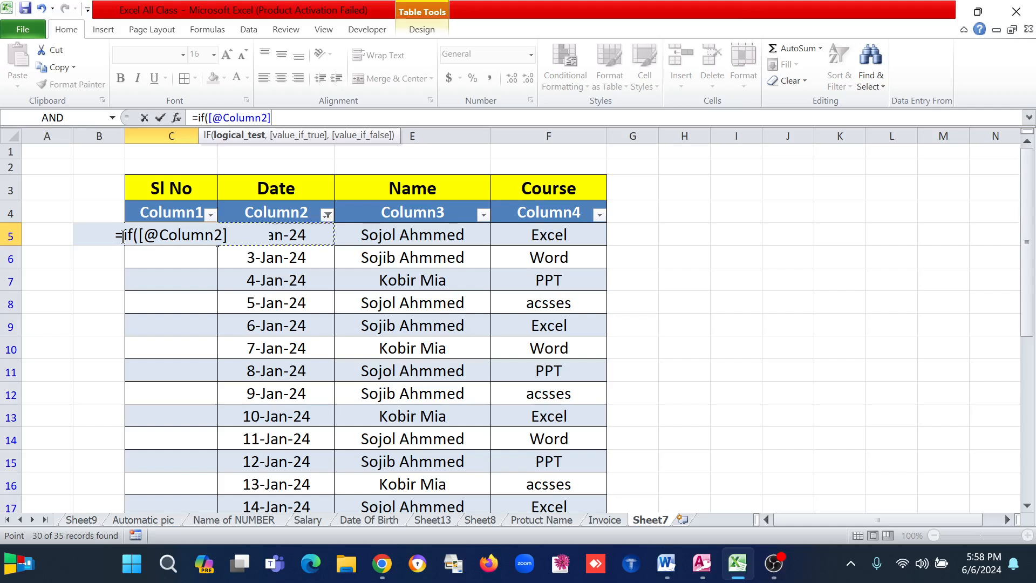
key("BackSpace")
key("BackSpace")
key("BackSpace")
key("BackSpace")
key("BackSpace")
key("BackSpace")
key("BackSpace")
key("BackSpace")
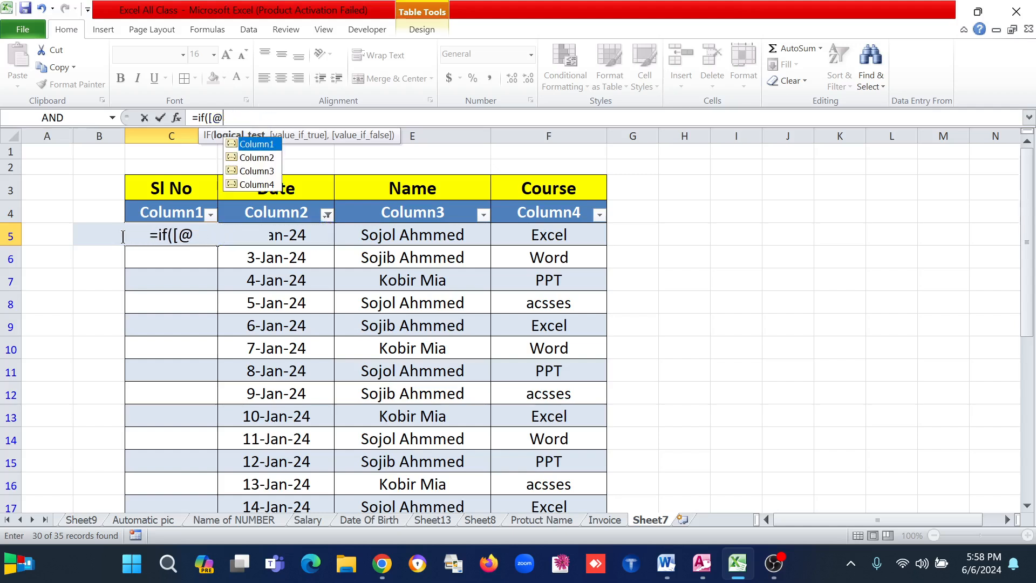
key("BackSpace")
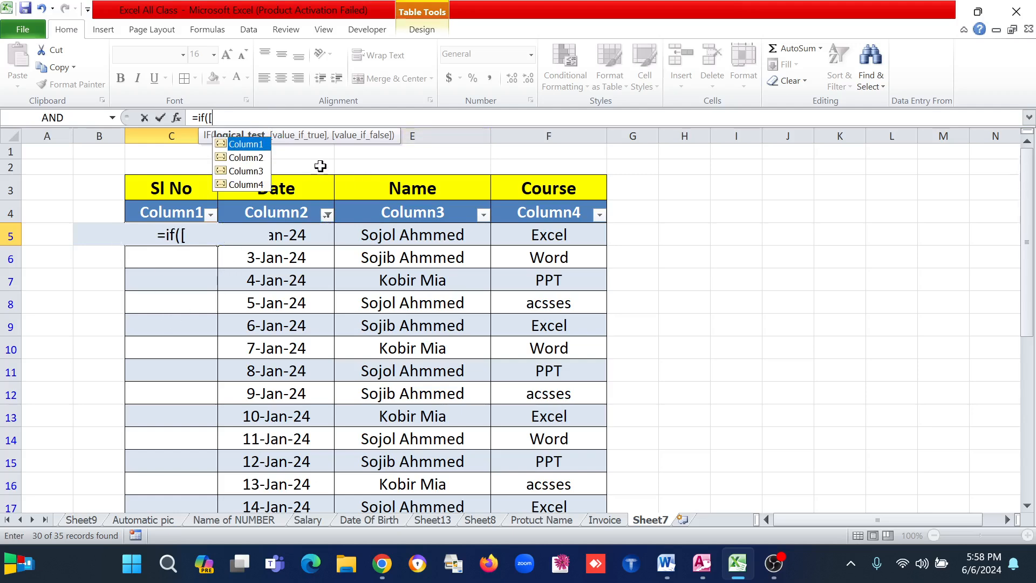
key("BackSpace")
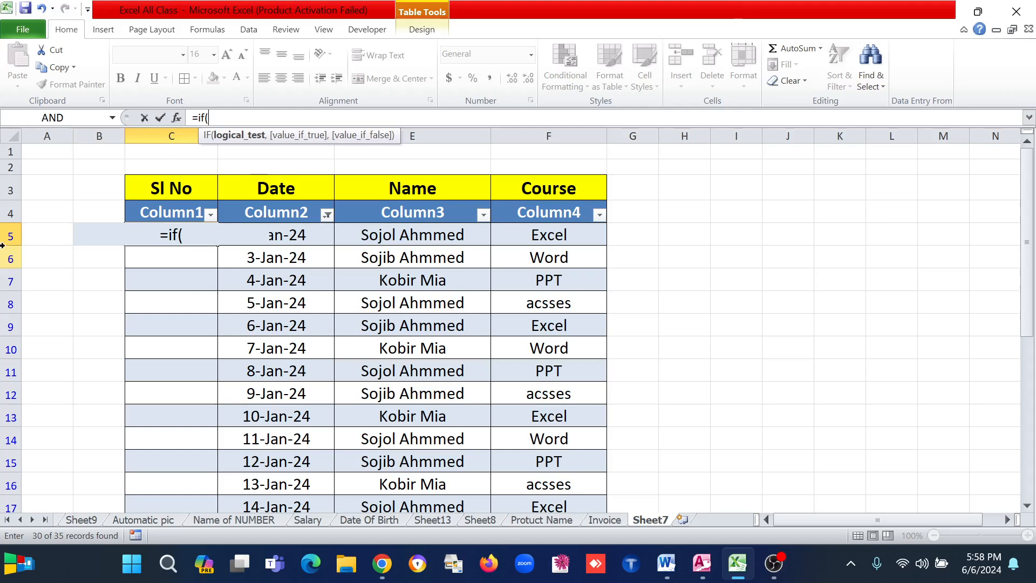
- Enter d5="" as the IF formula's logical test and "" as its value if true
type("d5=")
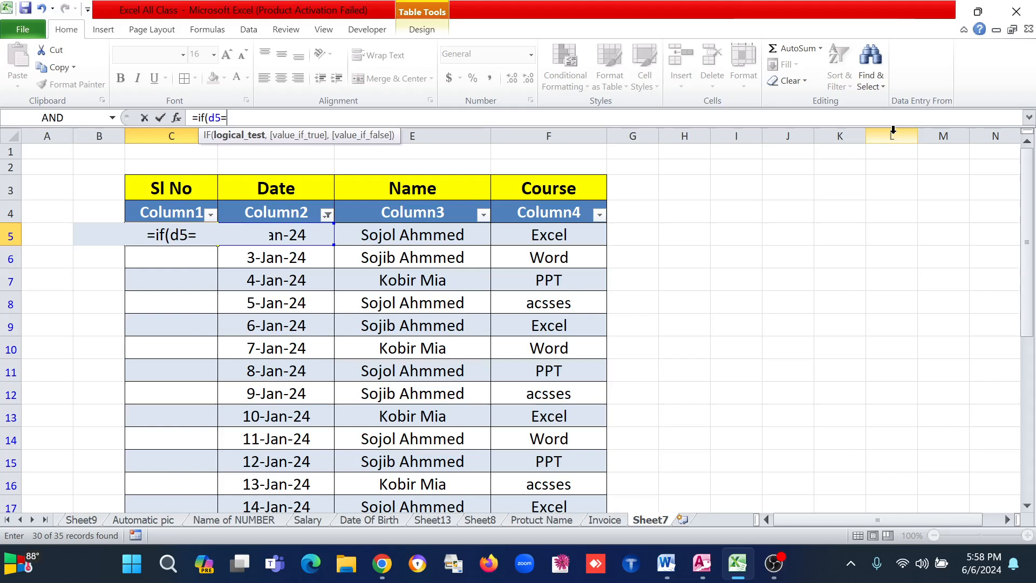
type("\"")
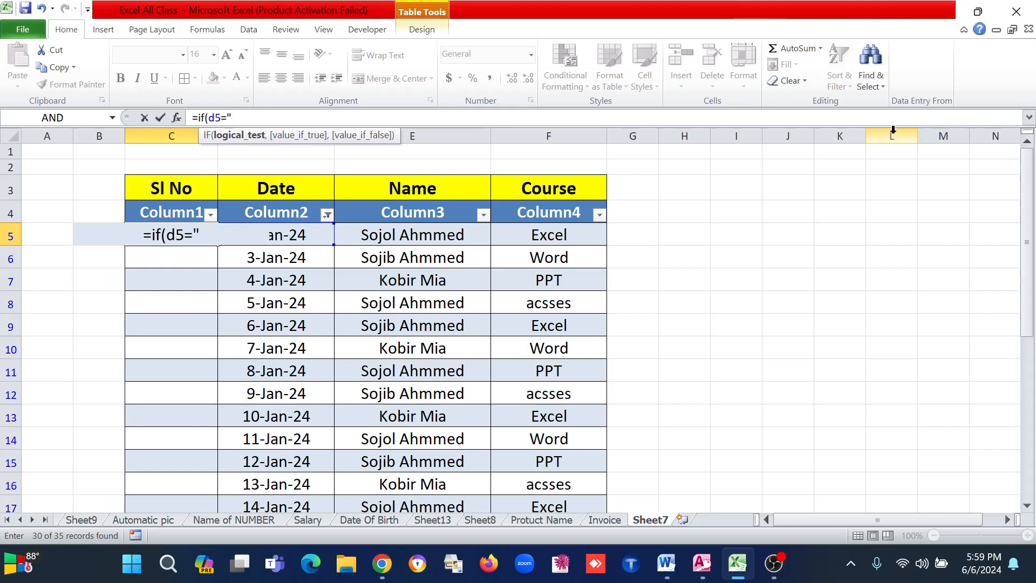
type("\",")
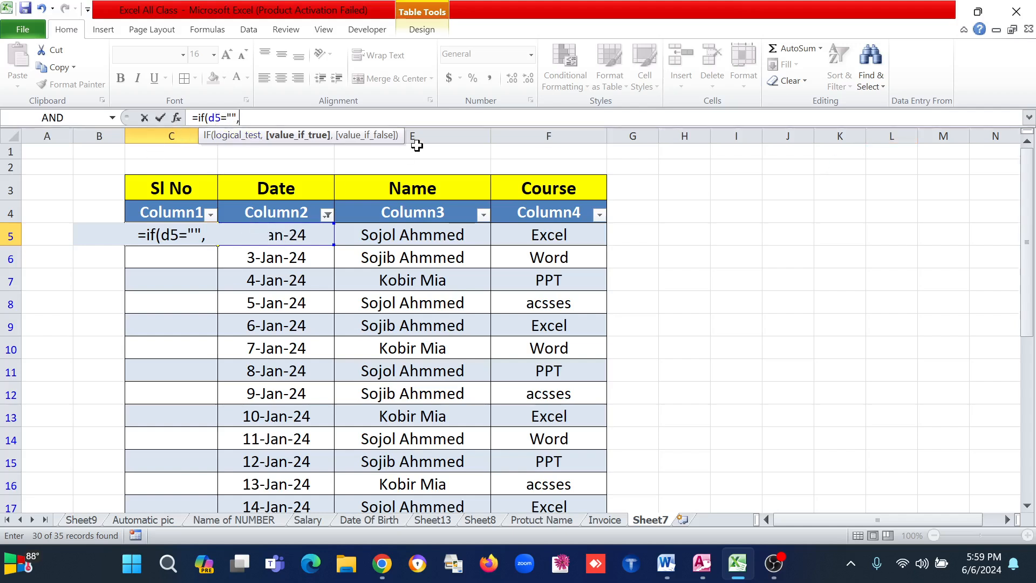
type("\"\"")
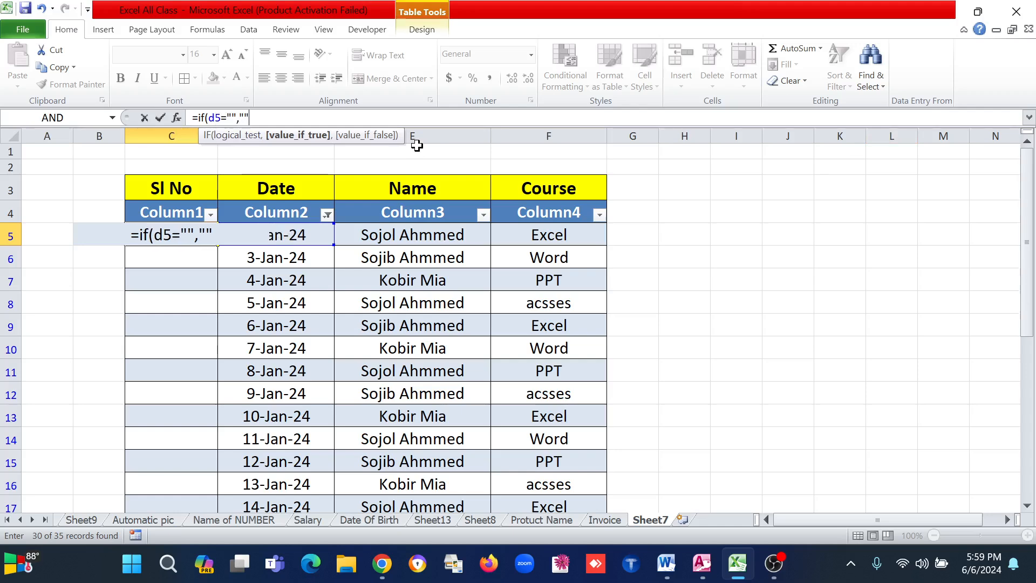
type(",")
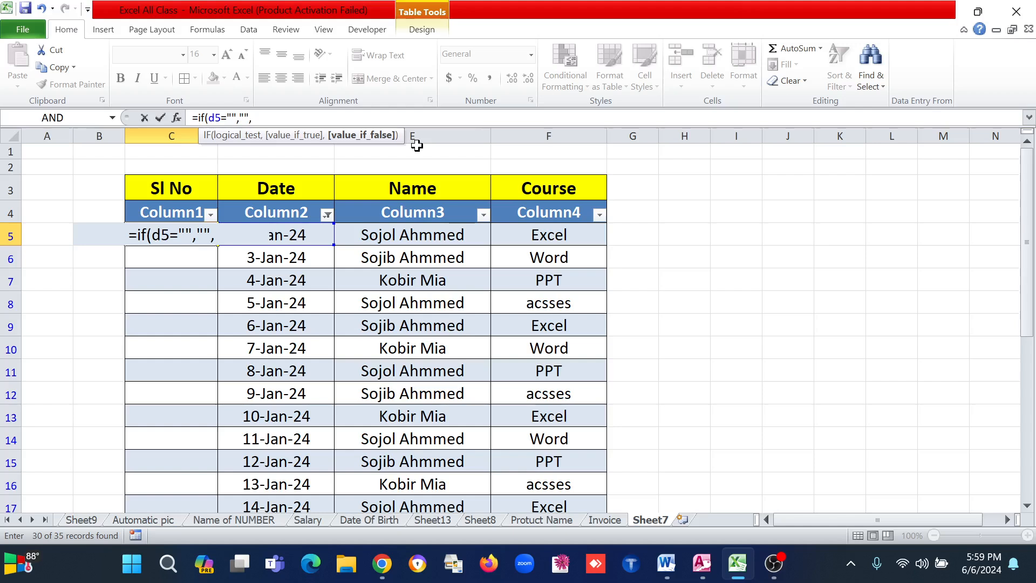
- Nest a SUBTOTAL function with function number 3 (COUNTA) as the IF formula's value if false
type("sub")
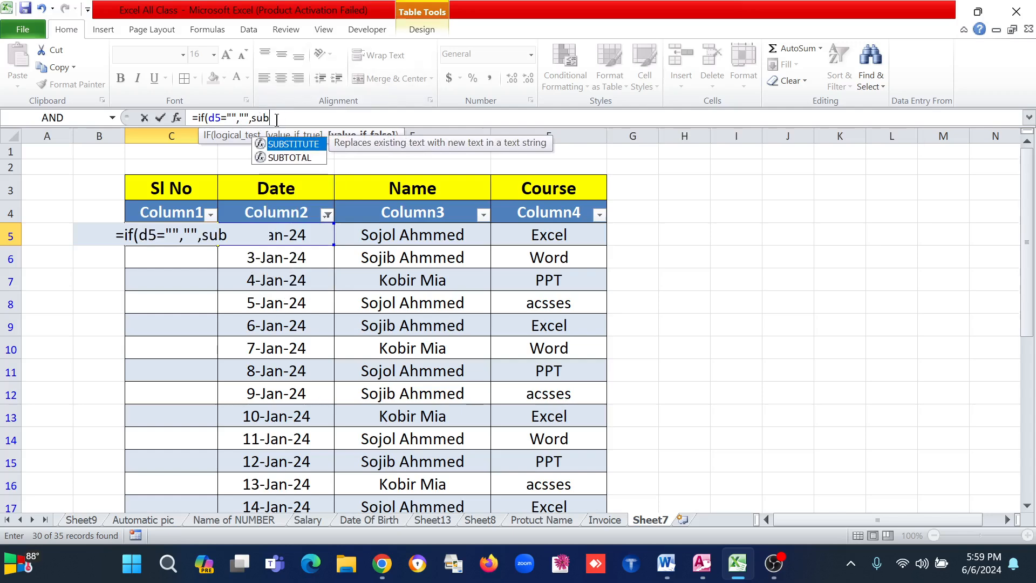
double_click(291, 158)
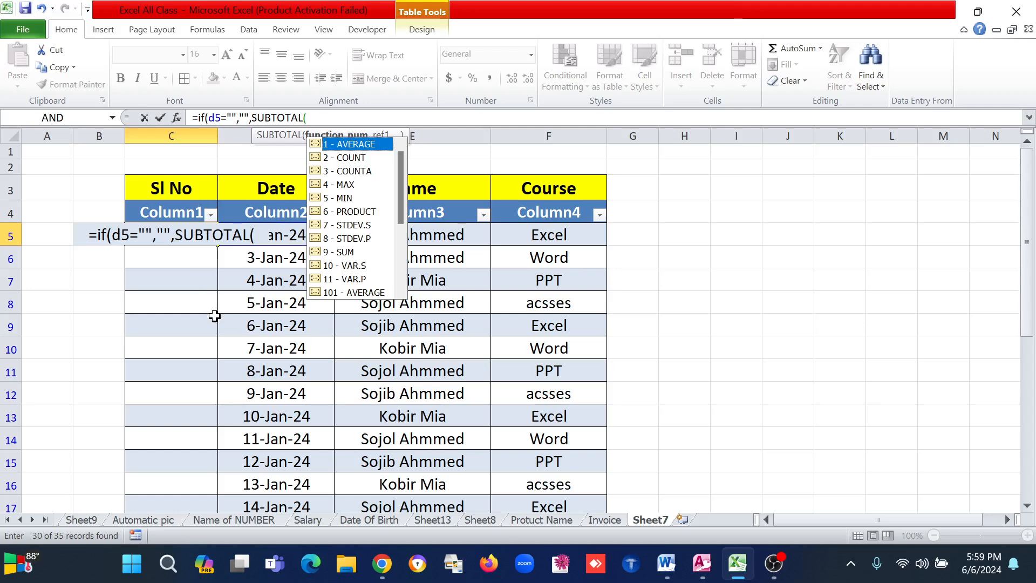
double_click(357, 171)
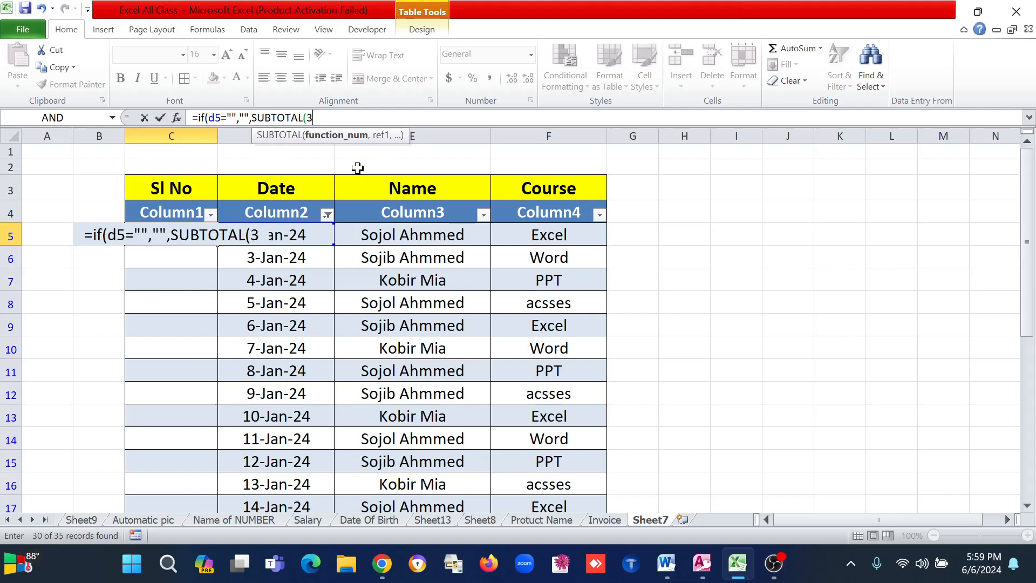
type(",")
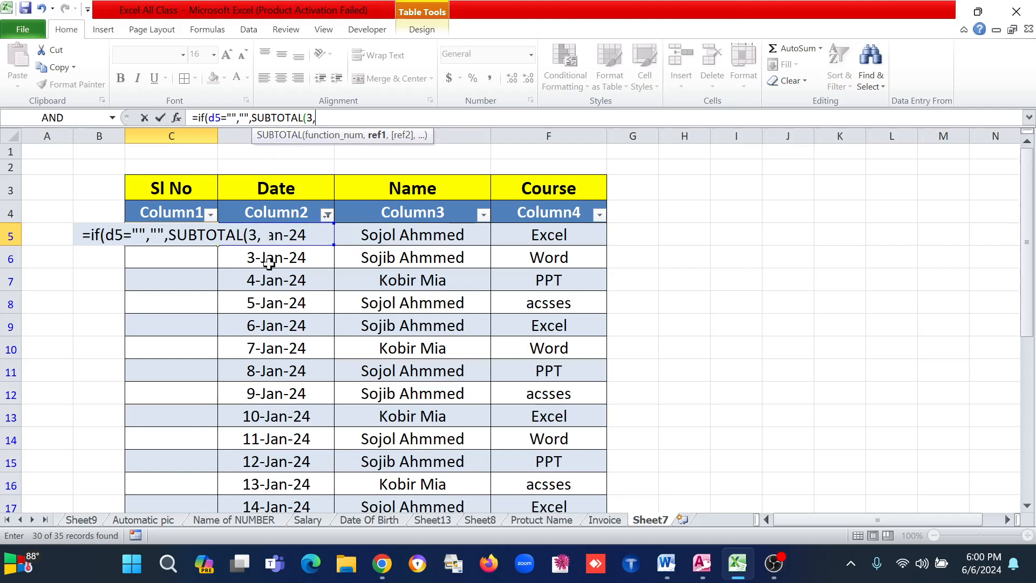
- Enter d5:d5 as the SUBTOTAL range and make its first reference absolute, giving $D$5:d5
type("d")
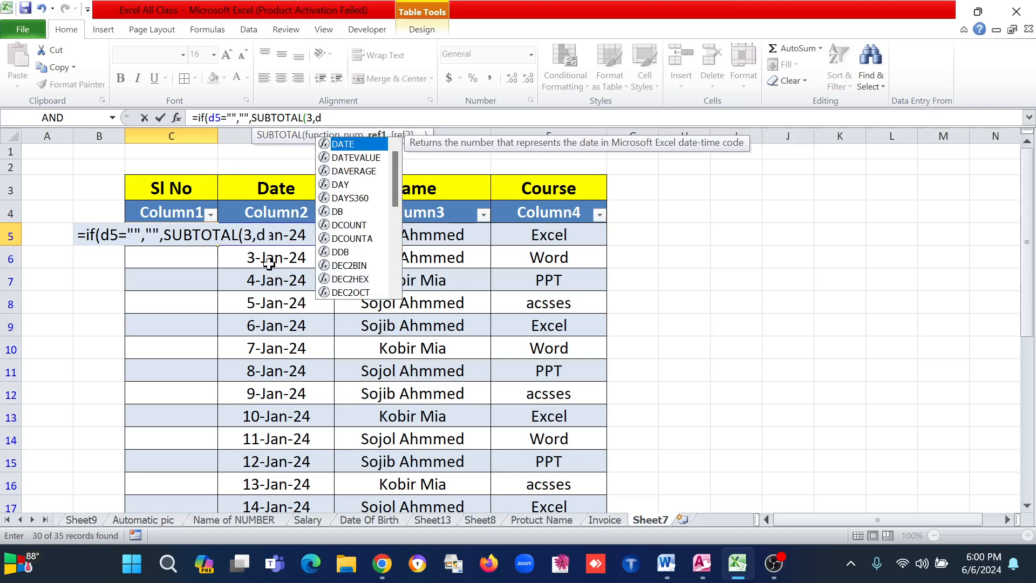
type("5")
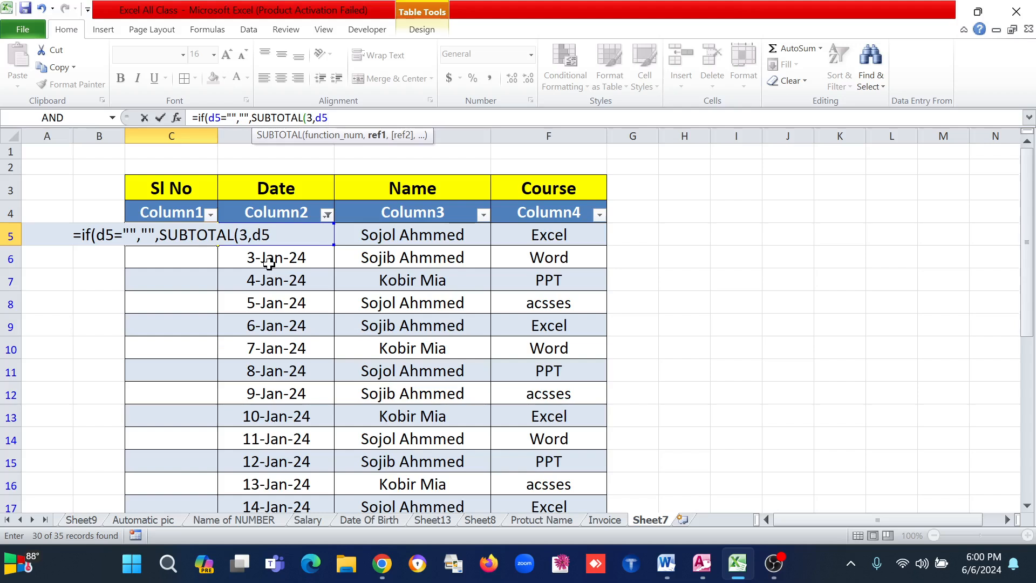
type(":")
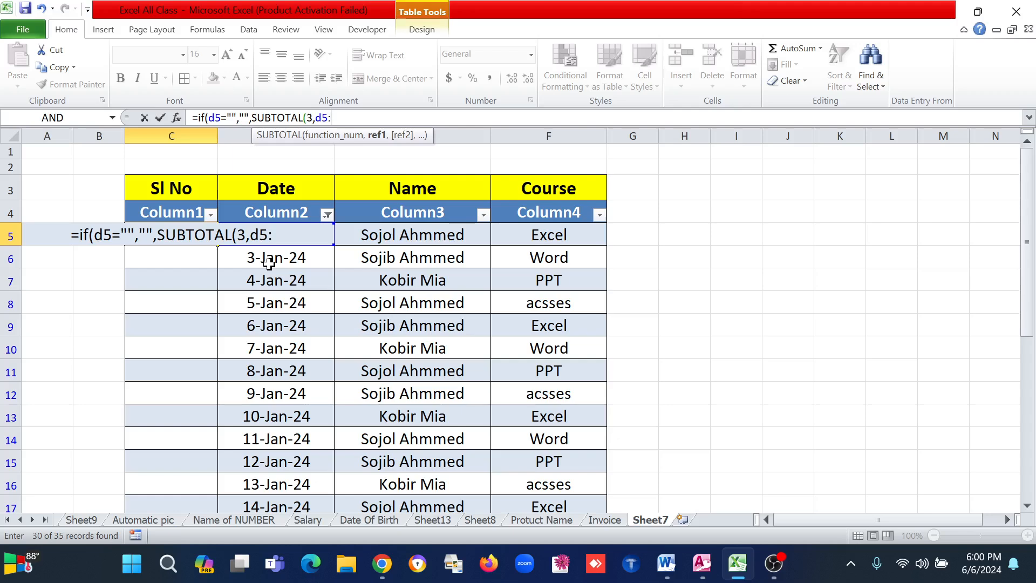
type("d")
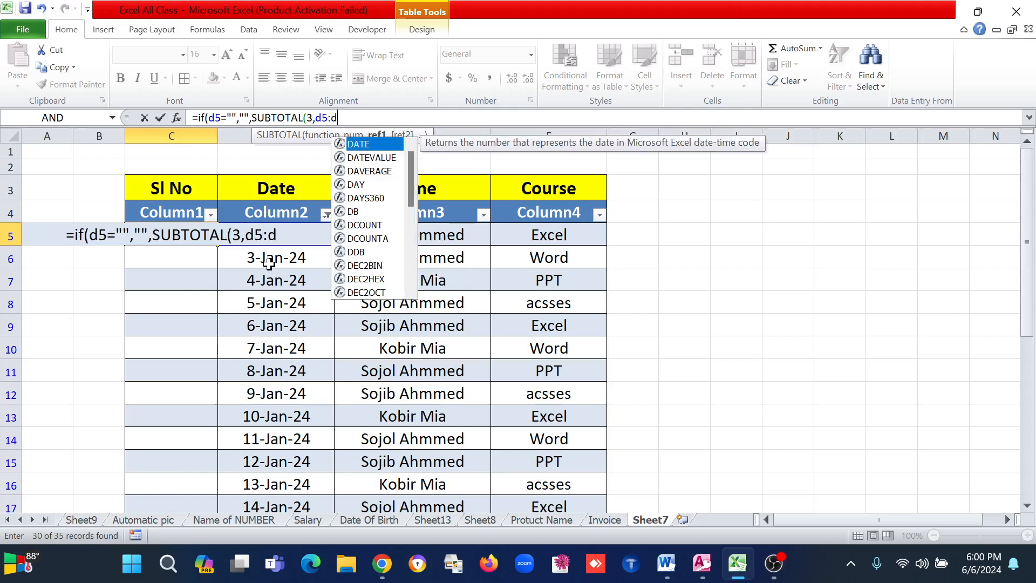
type("5")
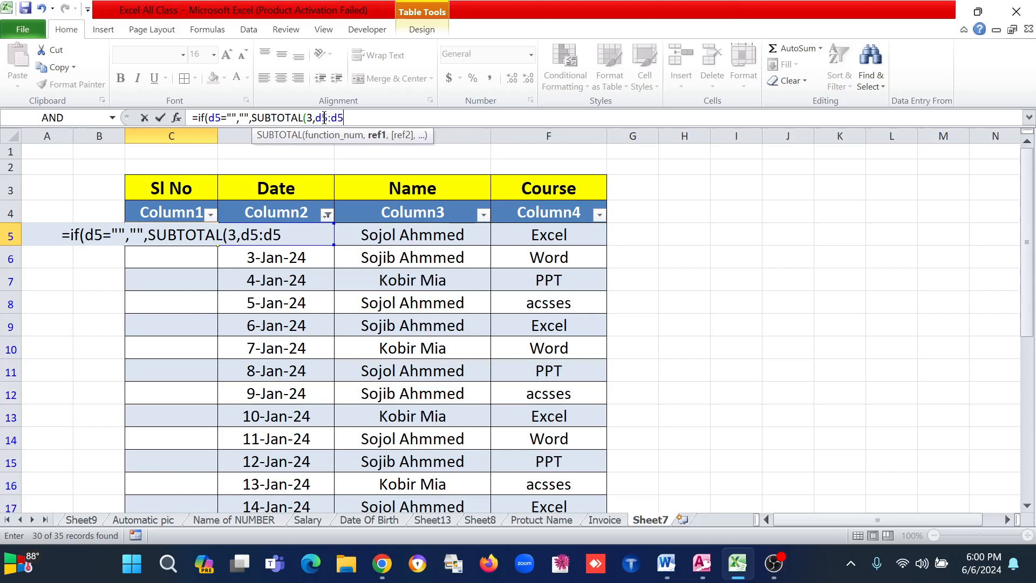
mouse_move(328, 117)
left_mouse_down()
mouse_move(316, 119)
mouse_move(326, 116)
left_mouse_up()
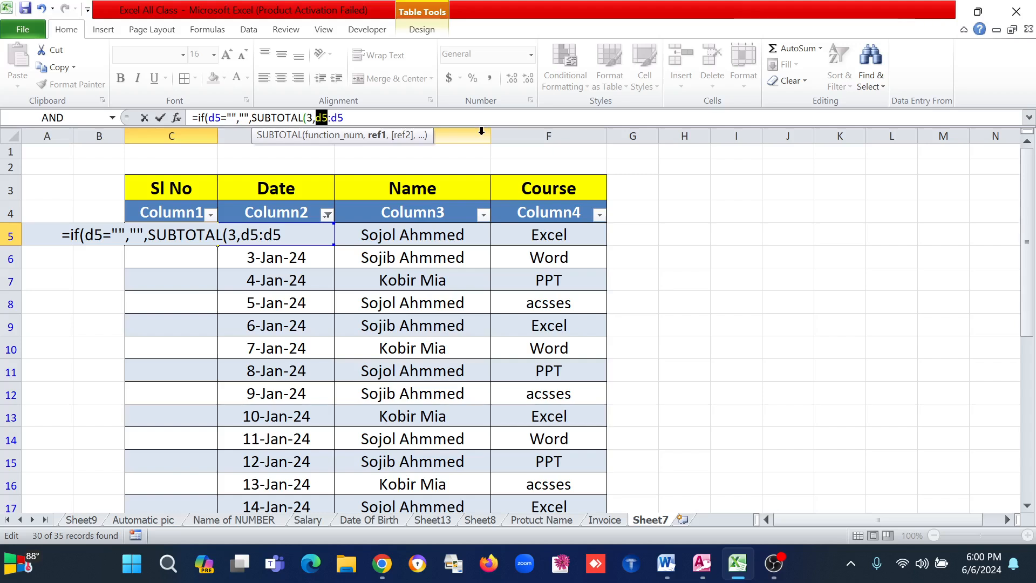
key("F4")
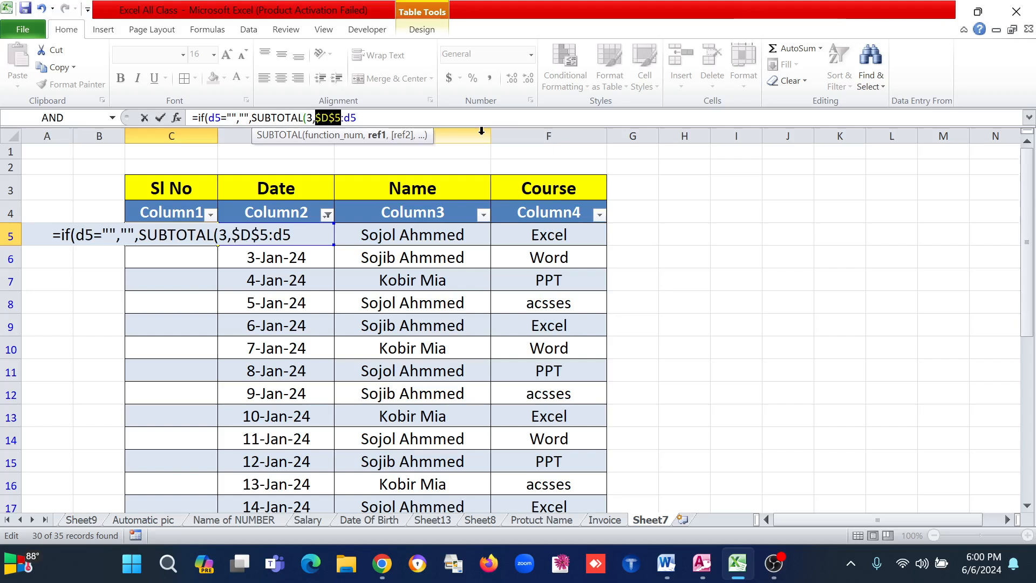
- Close the SUBTOTAL and IF functions and enter the formula =IF(D5="","",SUBTOTAL(3,$D$5:D5)) in cell C5
left_click(365, 118)
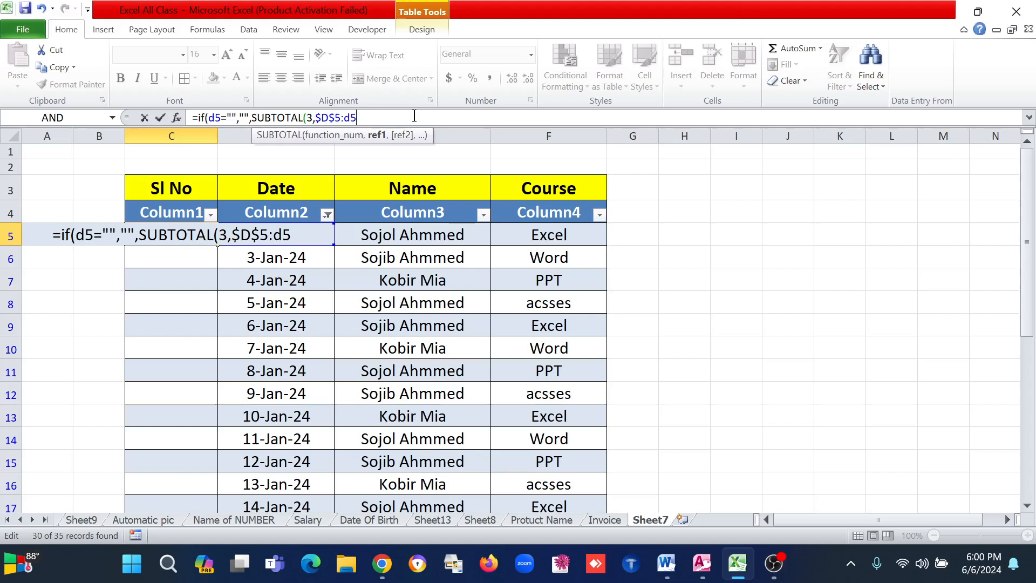
type(")")
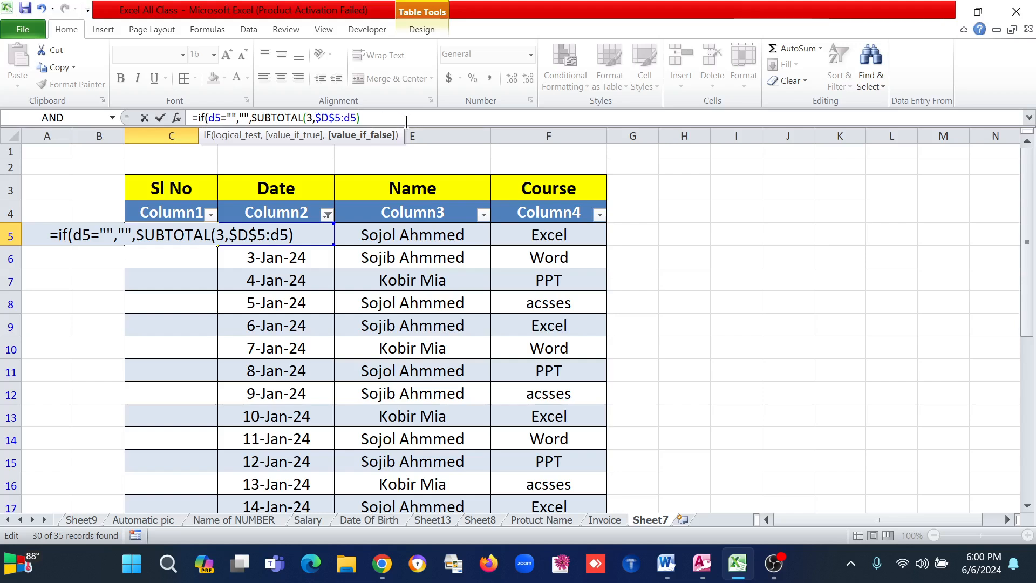
type(")")
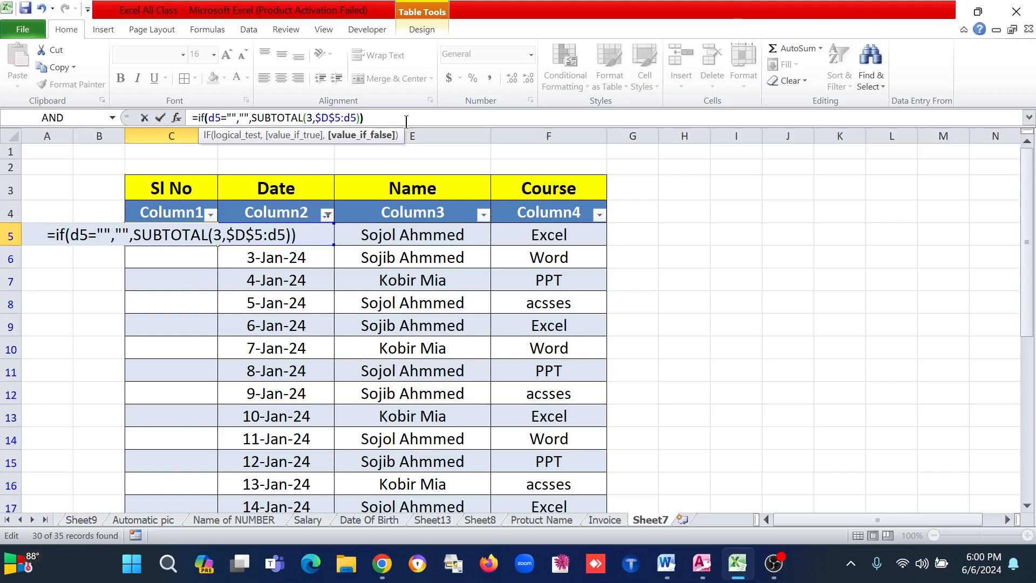
key("Return")
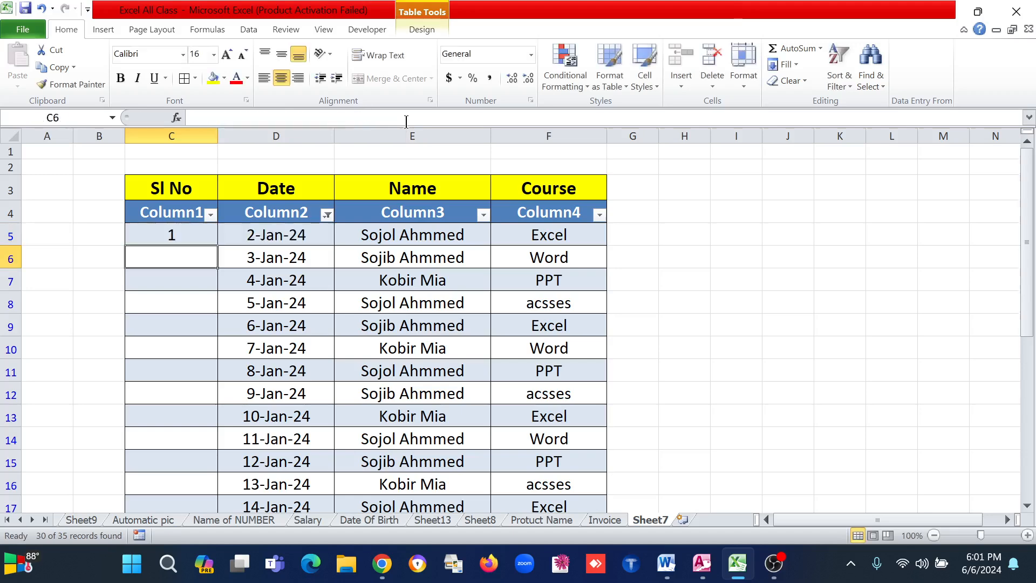
- Fill the serial number formula from C5 down the Sl No column to the table's last row, C34
left_click(193, 240)
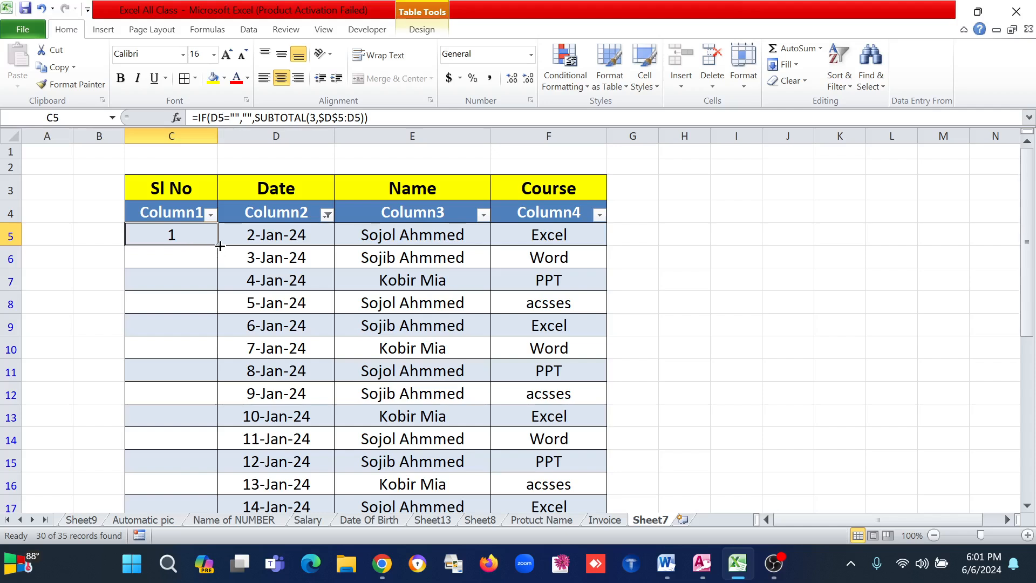
left_click_drag(221, 246, 199, 393)
left_click(170, 314)
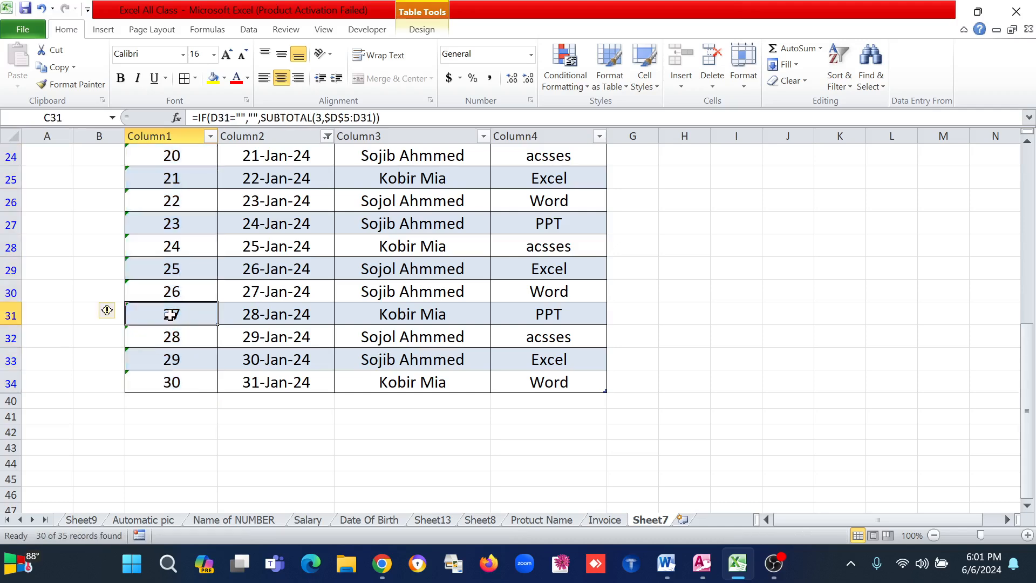
- Filter the Course column to show only the Excel rows
scroll(170, 314, "up", 5)
scroll(170, 314, "up", 3)
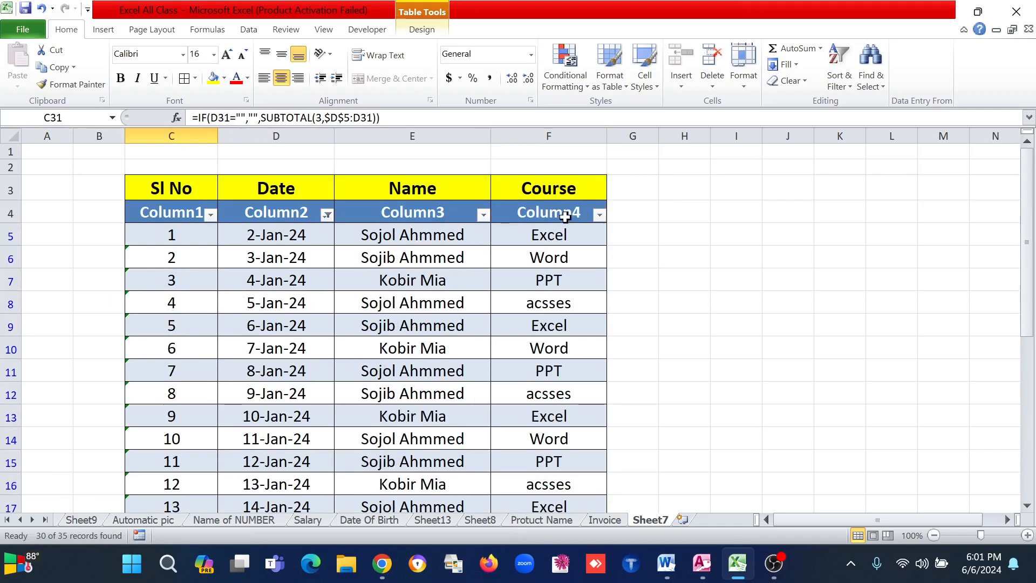
left_click(600, 216)
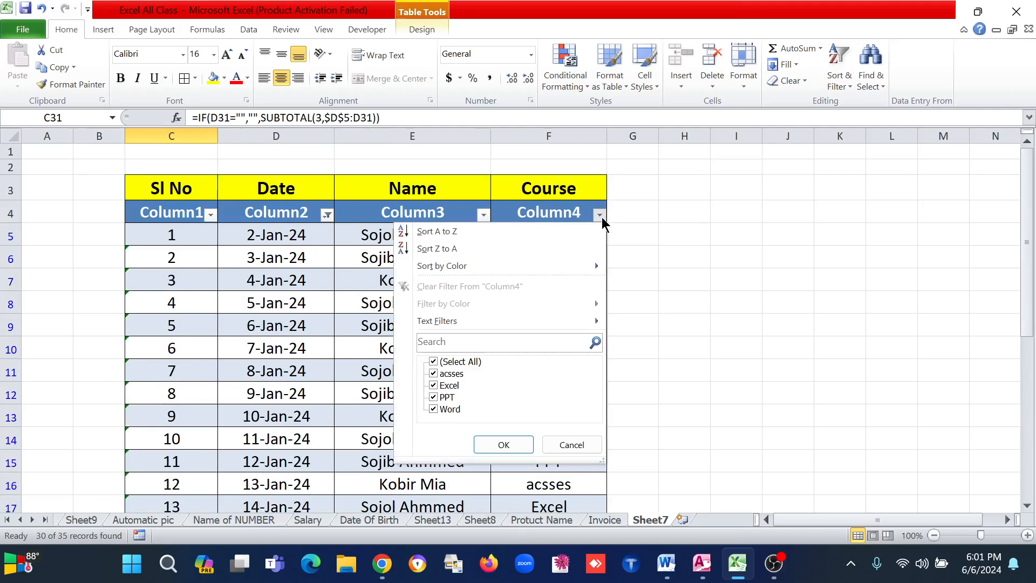
left_click(449, 361)
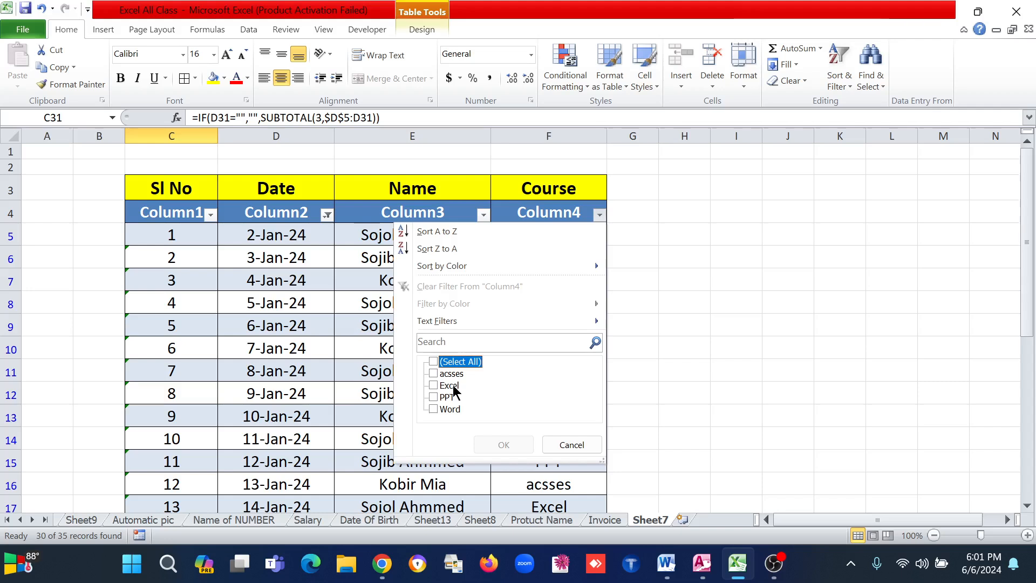
left_click(452, 385)
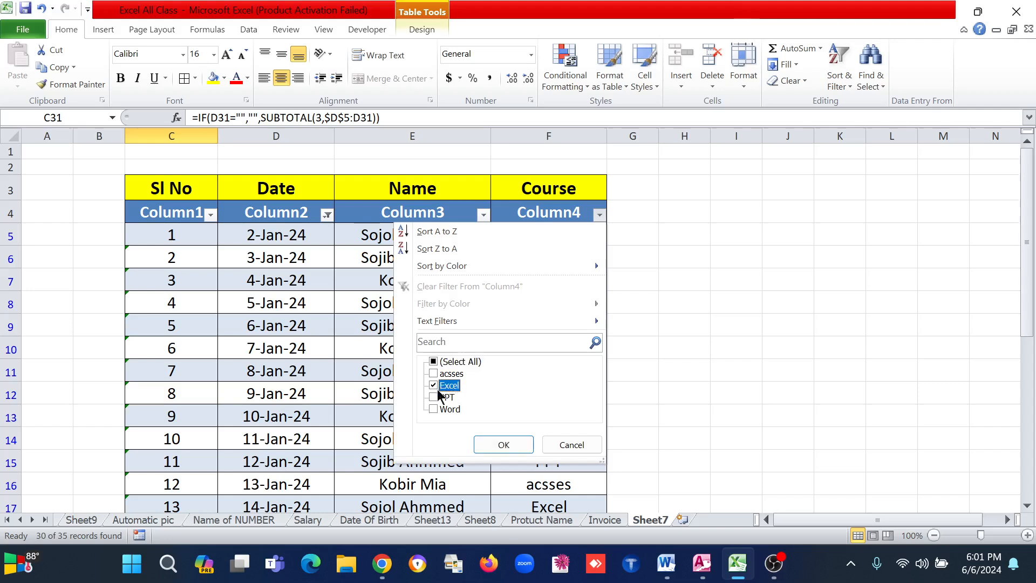
left_click(500, 444)
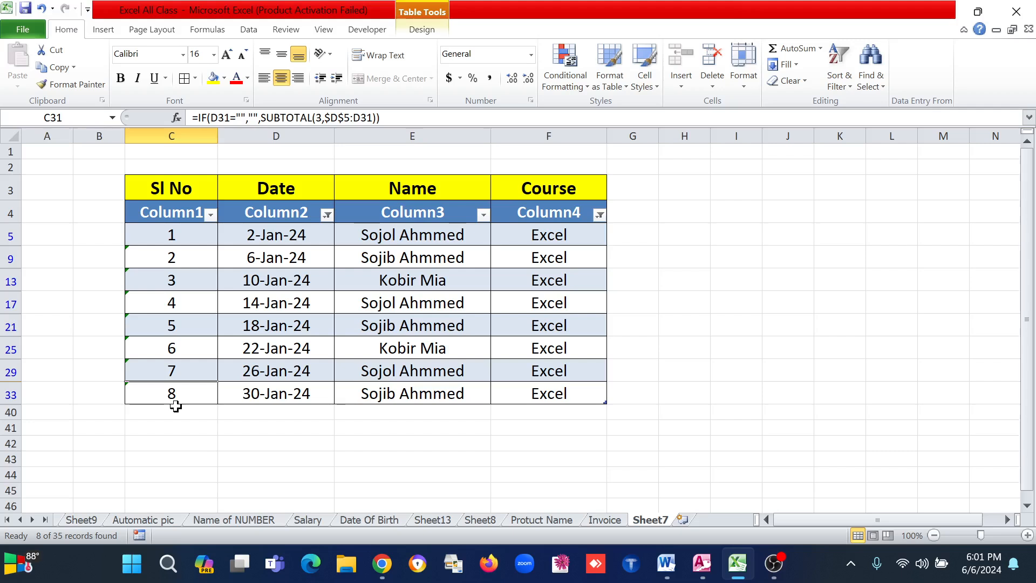
- Change the Course column filter from Excel to show only the Word rows
left_click(599, 215)
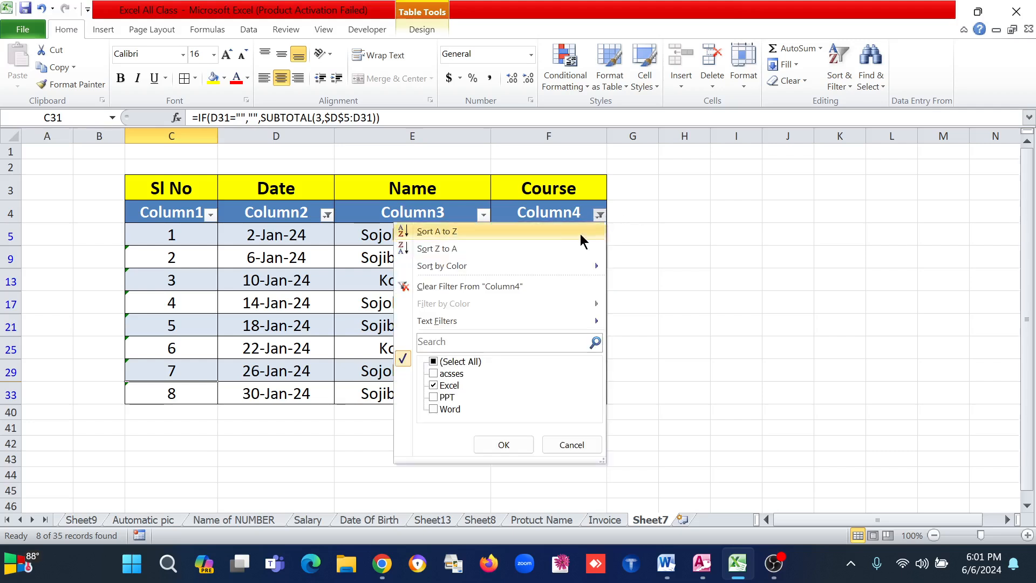
left_click(436, 386)
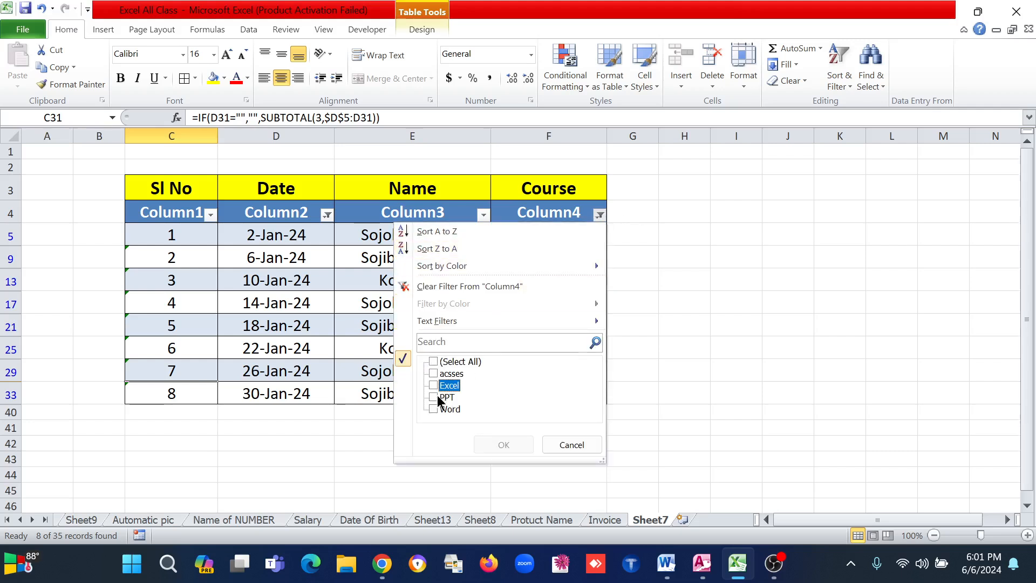
left_click(446, 411)
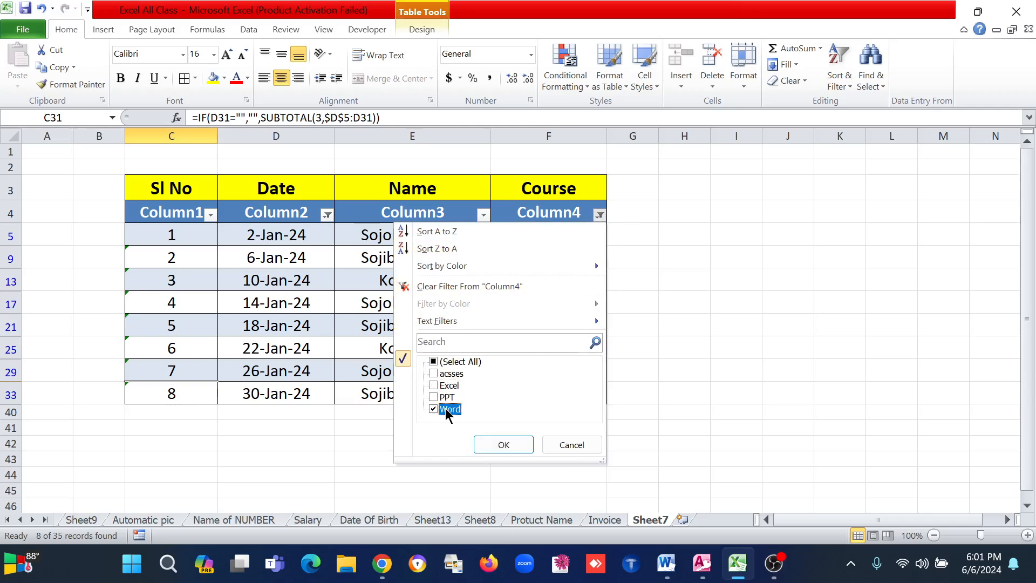
left_click(498, 441)
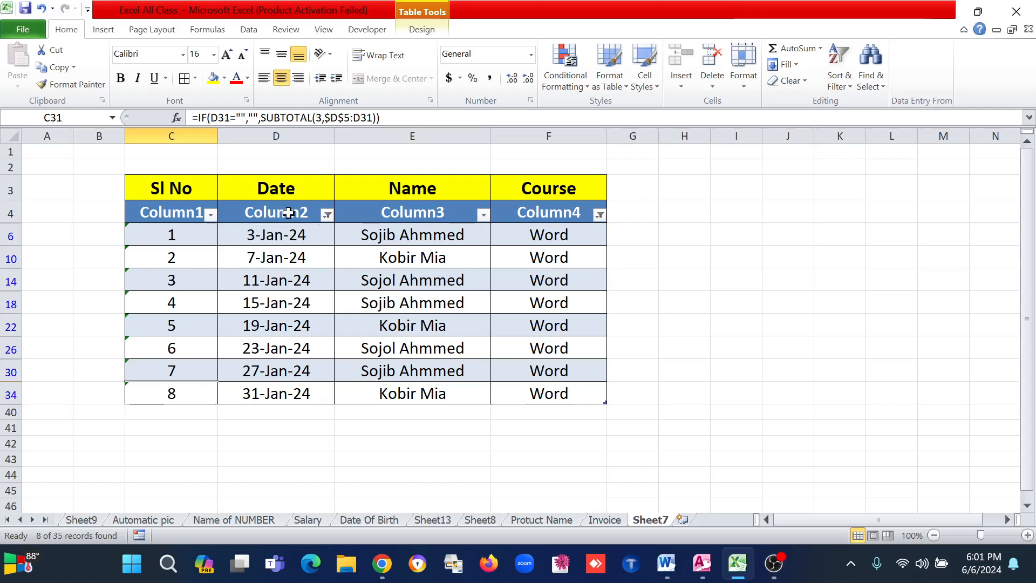